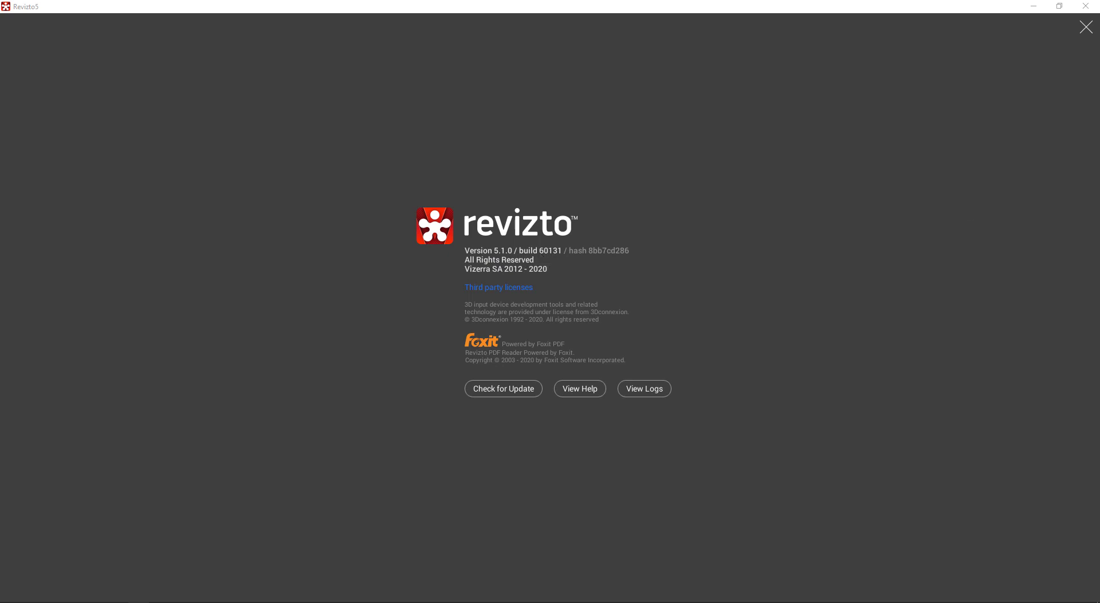
Close the About screen after confirming version 5.1.0, build 60131
left_click(1086, 27)
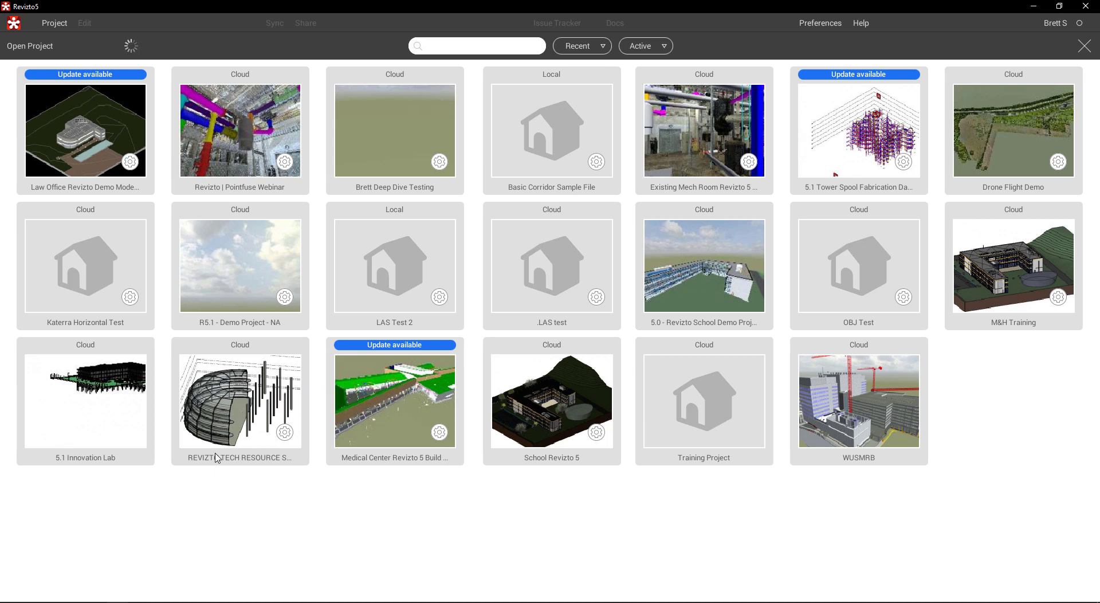
Filter the project list to show only Revizto 4 projects
left_click(665, 47)
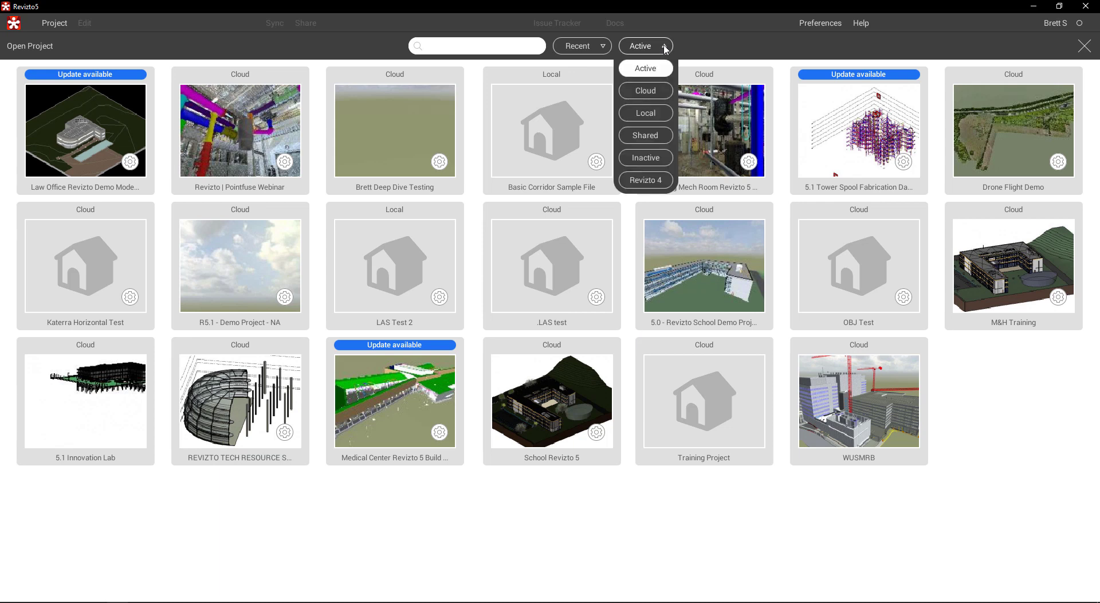
left_click(647, 180)
left_click(657, 180)
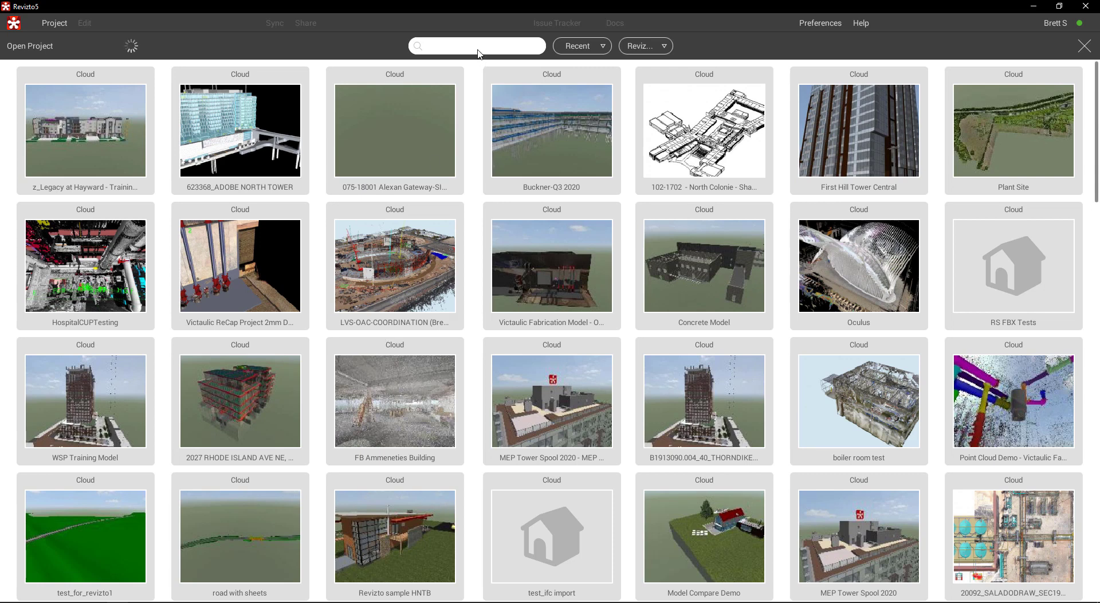
Search the projects for 'law' and select the Law Office project card
type("law")
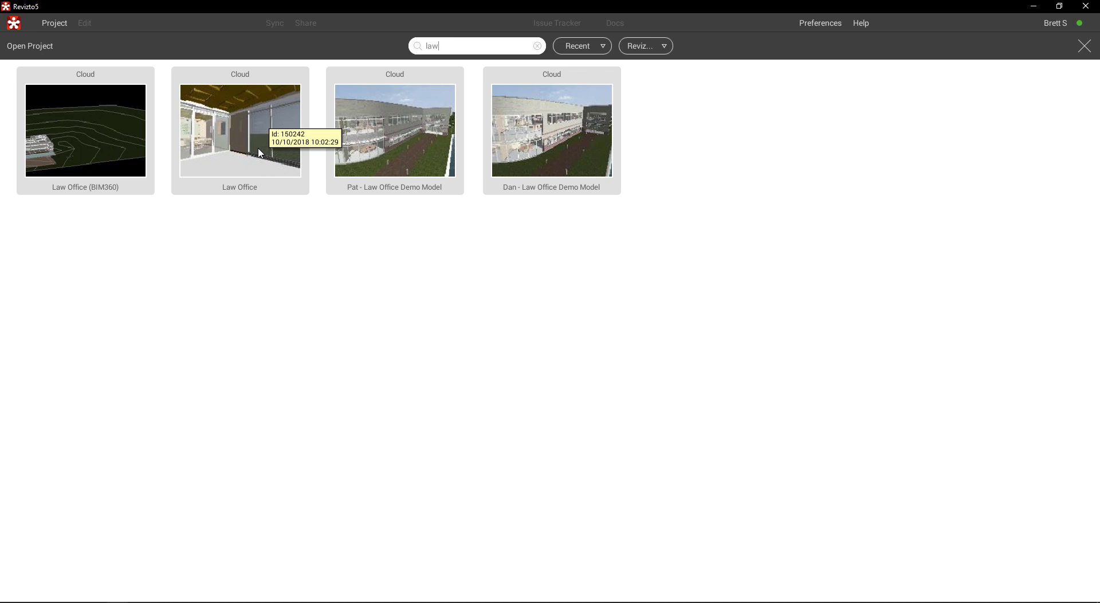
left_click(259, 152)
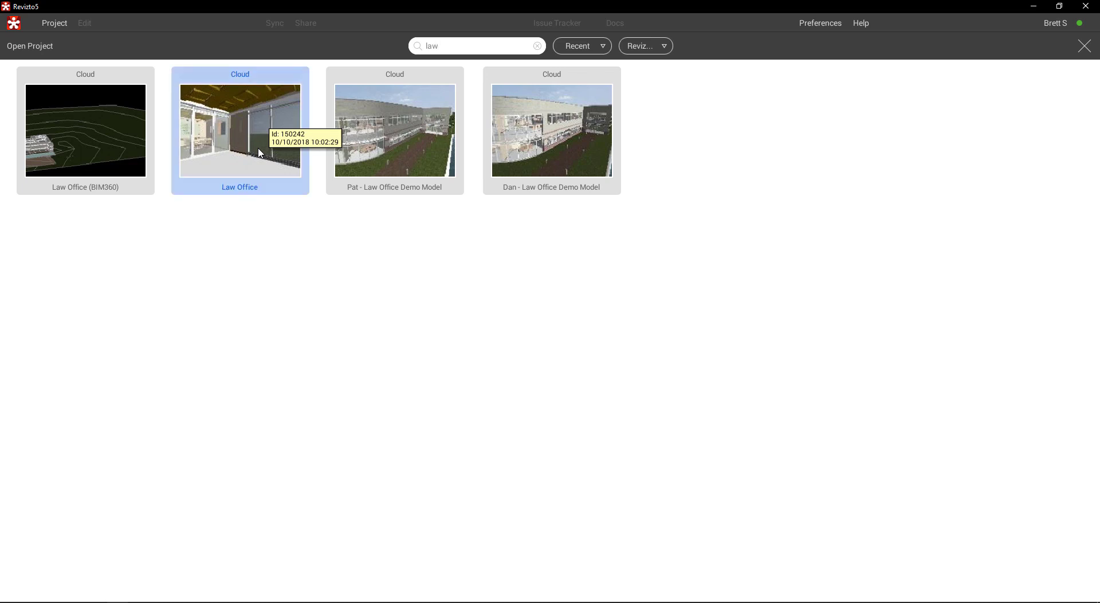
Open the Law Office project's Migrate to v5 dialog and accept the migration disclaimer
double_click(259, 153)
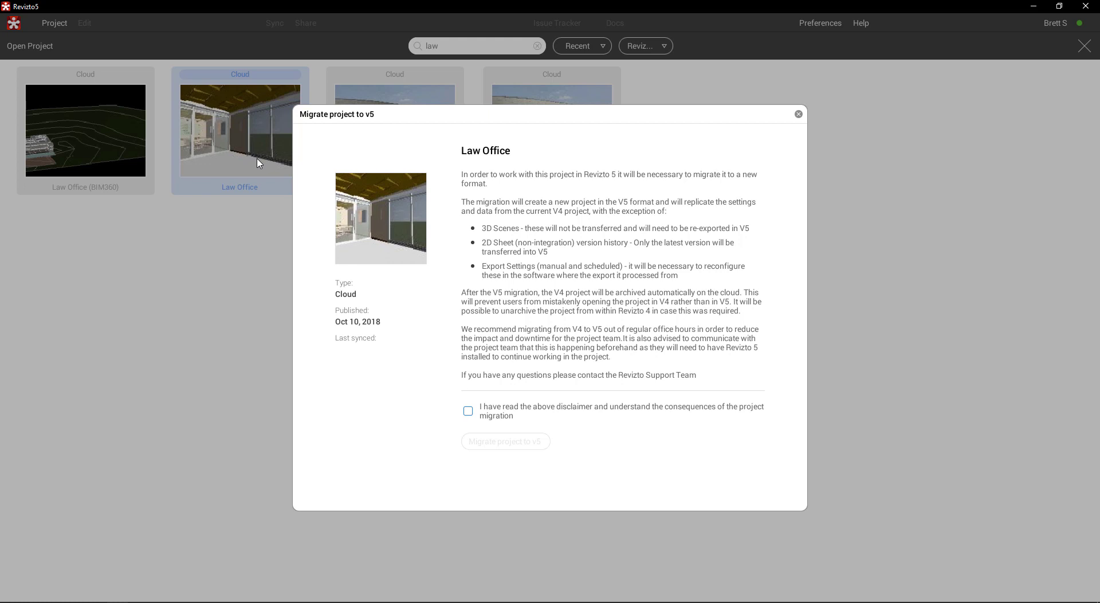
left_click(468, 410)
Migrate Law Office to v5 with the disclaimer accepted, then expand its 200-issue list
left_click(468, 410)
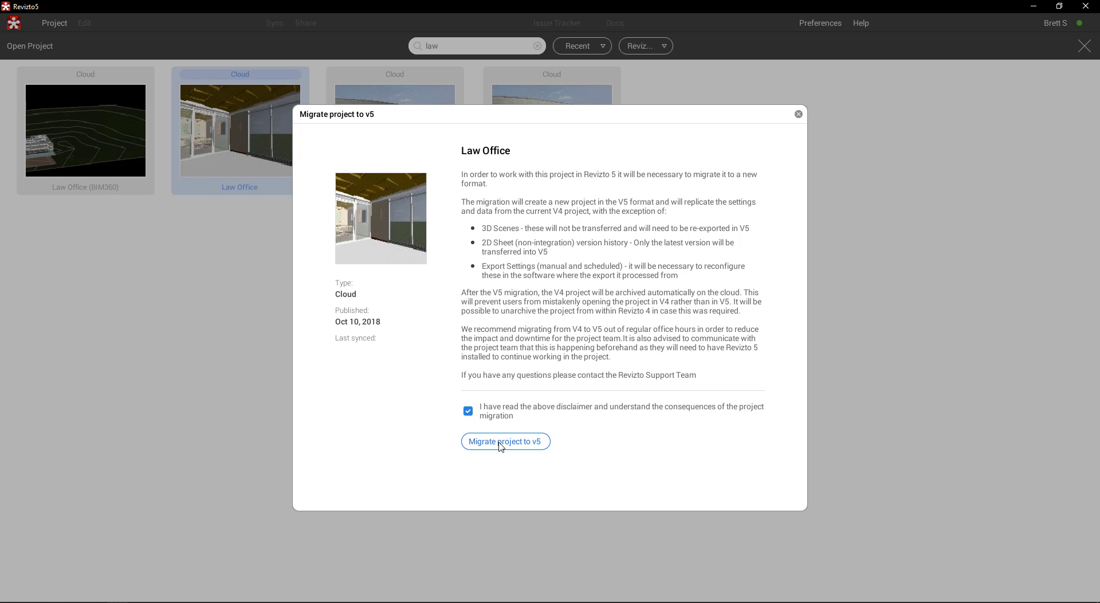
left_click(541, 444)
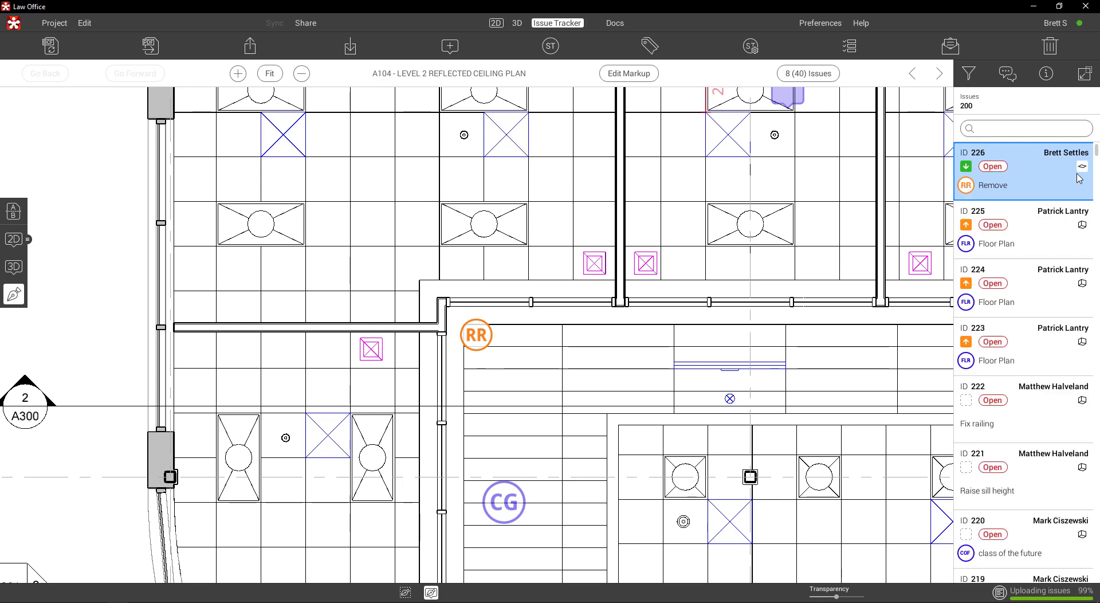
left_click(1083, 75)
Review issues 224 through 220 and their markups, then return to the 2D A104 ceiling plan
left_click(674, 262)
left_click(727, 370)
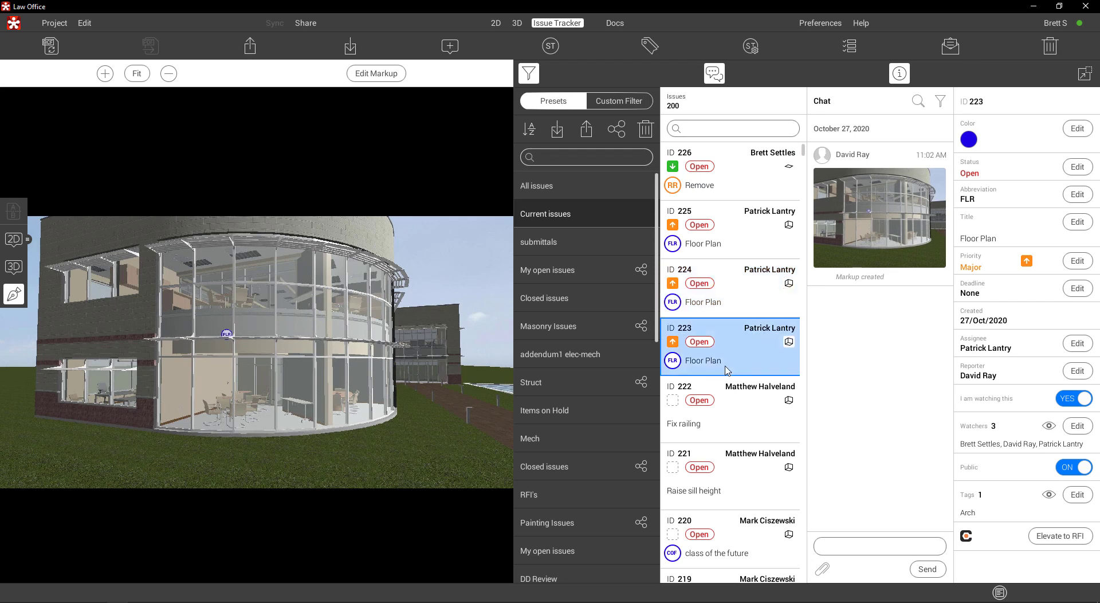
left_click(729, 418)
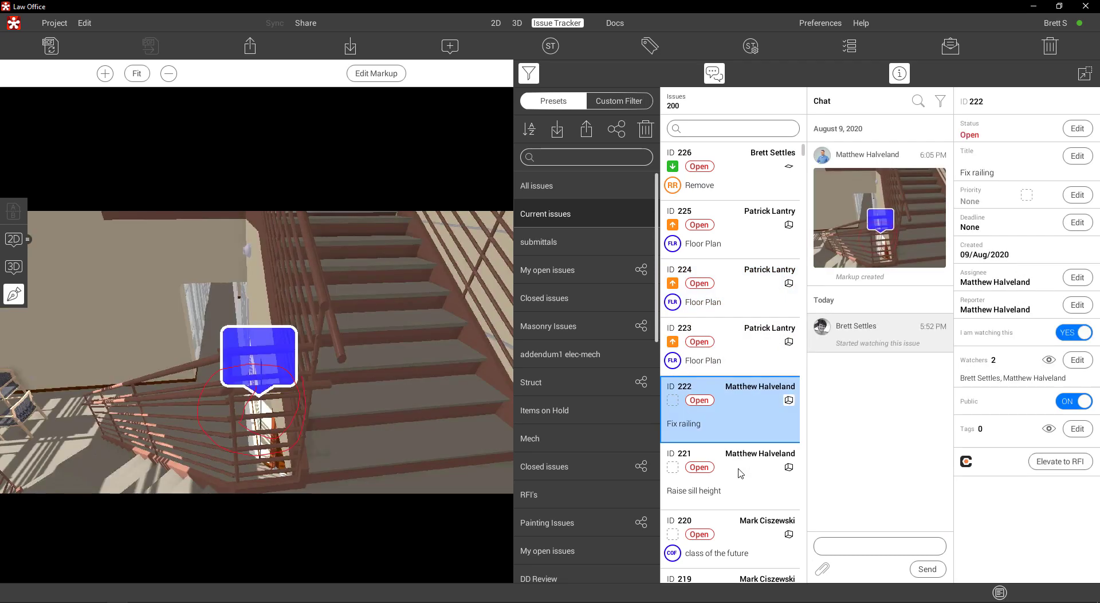
left_click(741, 473)
left_click(740, 539)
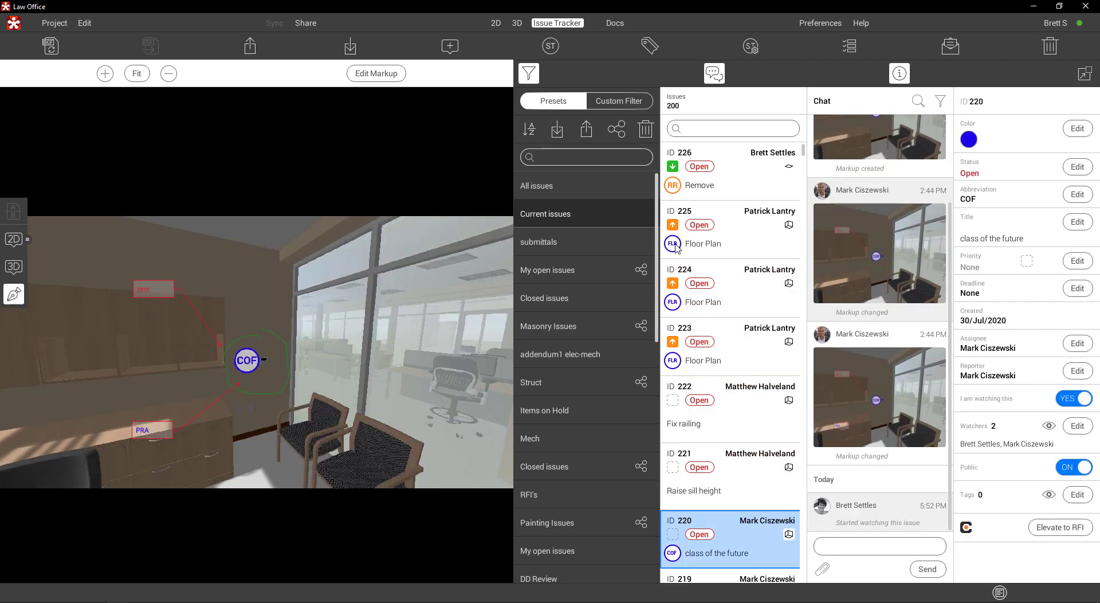
left_click(496, 23)
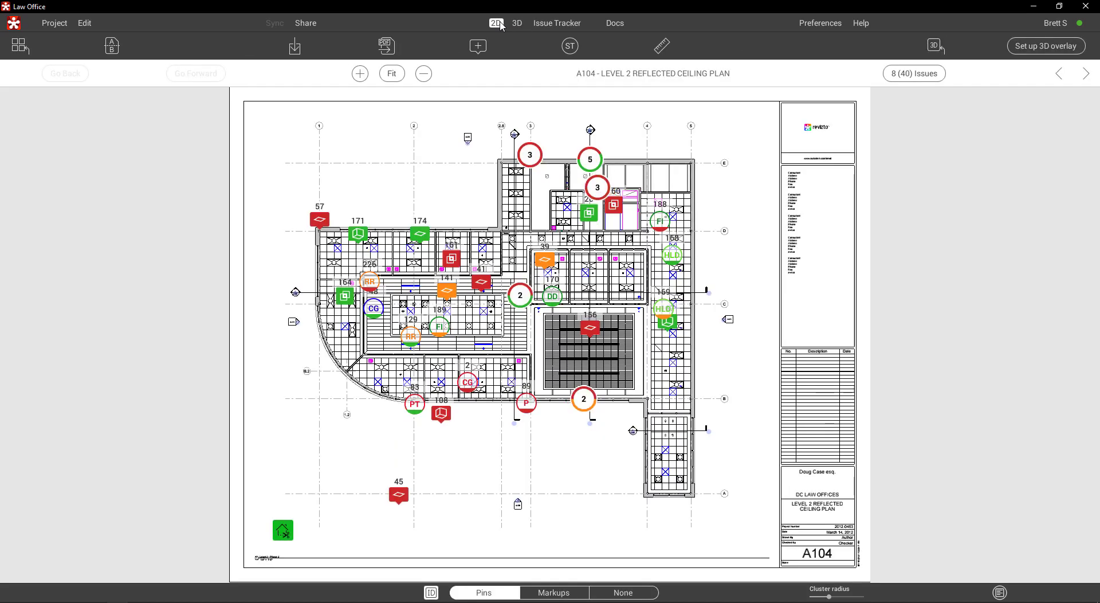
left_click(20, 46)
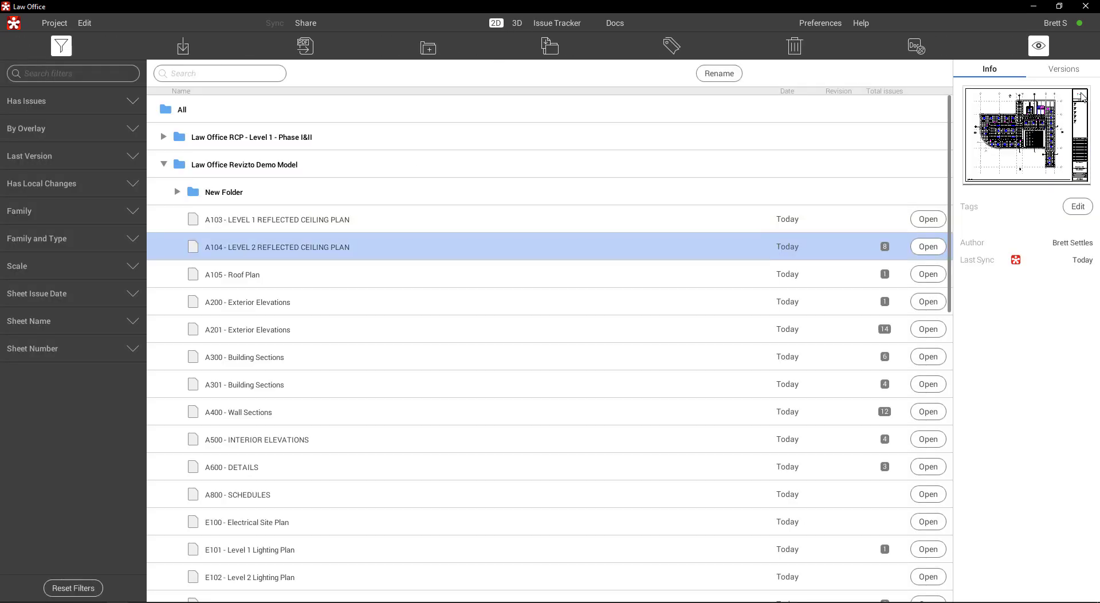
Check sheet A104's version history, then switch to the empty 3D scene
left_click(1064, 70)
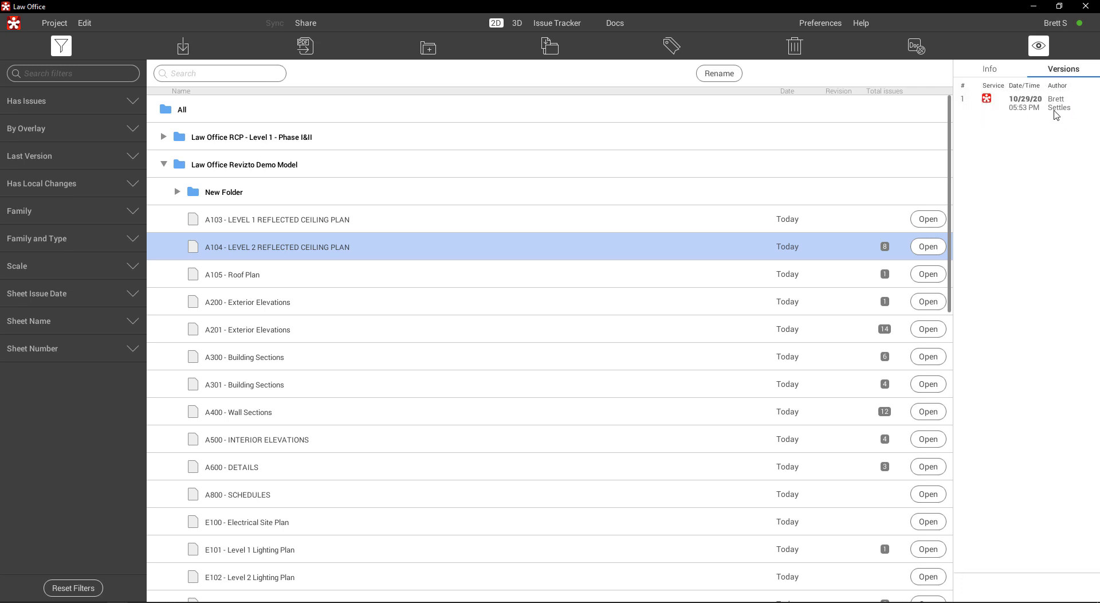
left_click(517, 23)
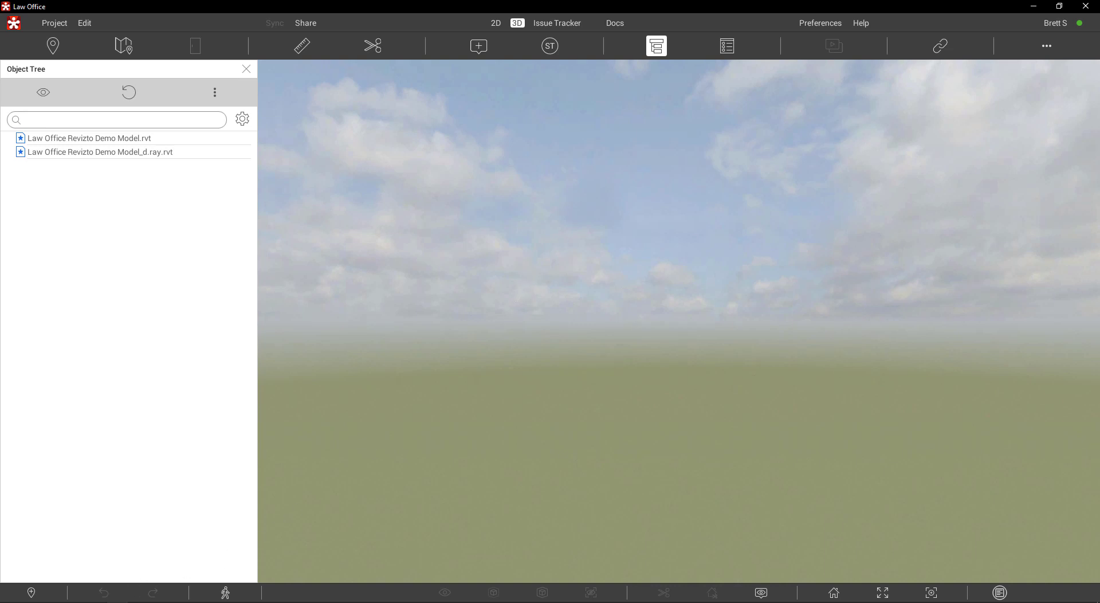
Switch to Autodesk Revit's Revizto Export View with Alt+Tab
key("alt+Tab")
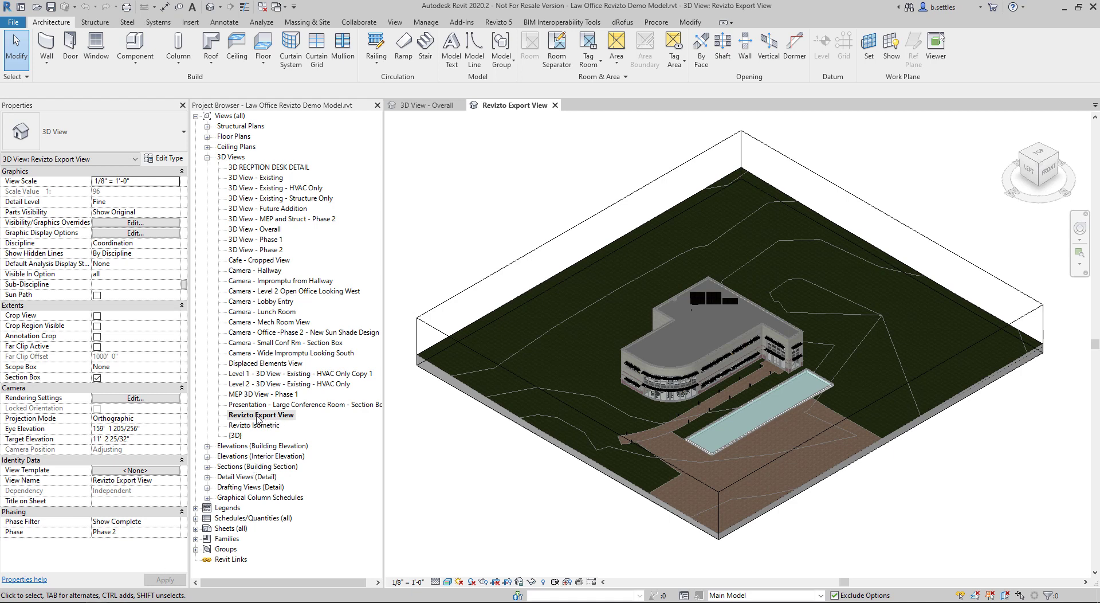
Link the Revit model to the existing Law Office cloud project in Revizto link settings
left_click(512, 25)
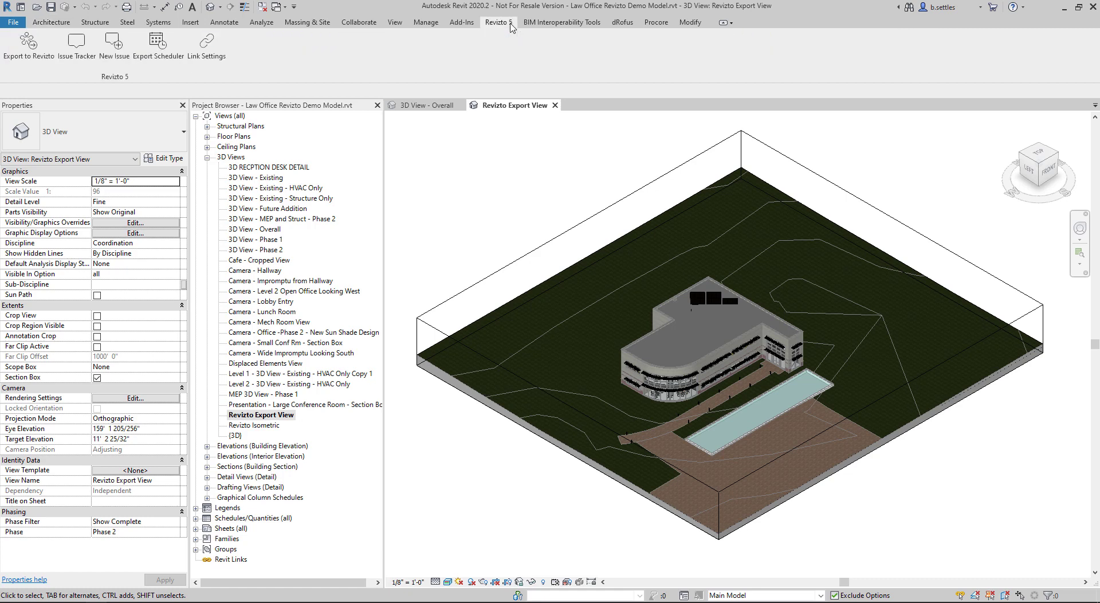
left_click(221, 51)
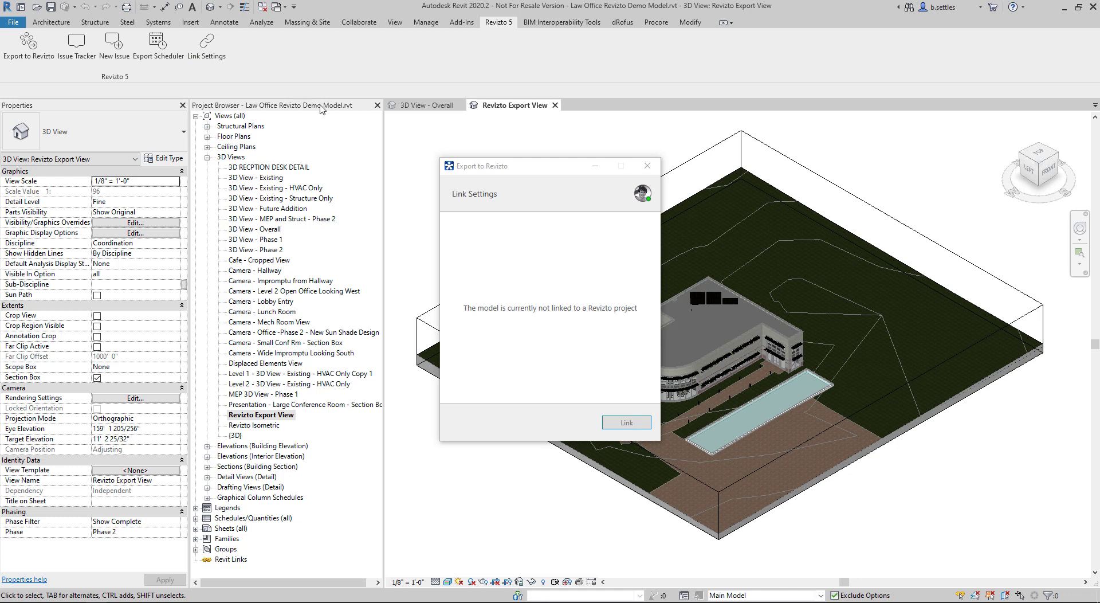
left_click(626, 425)
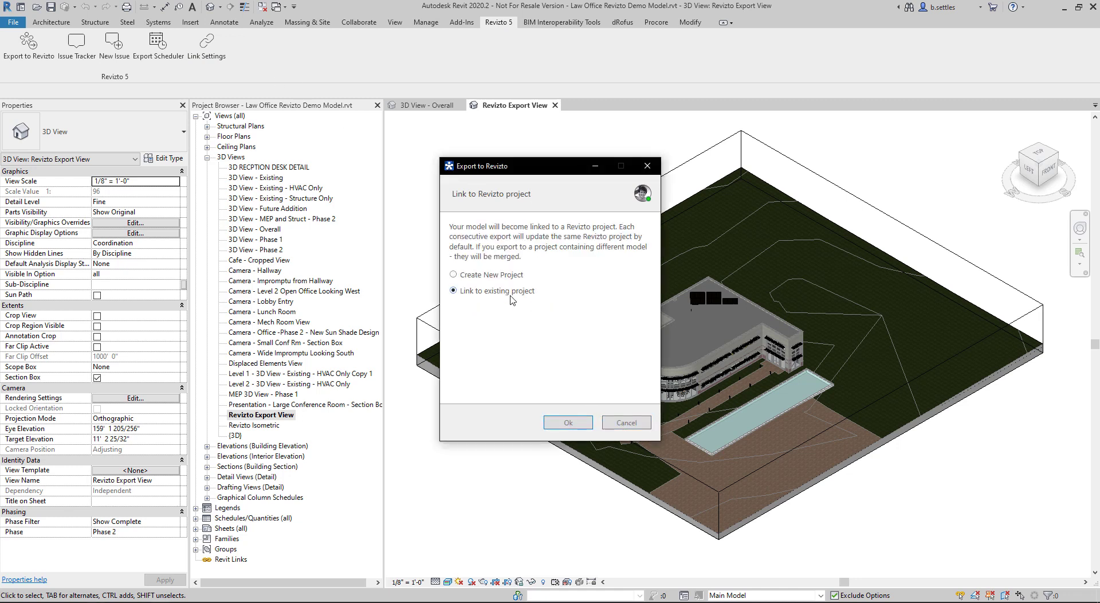
left_click(592, 424)
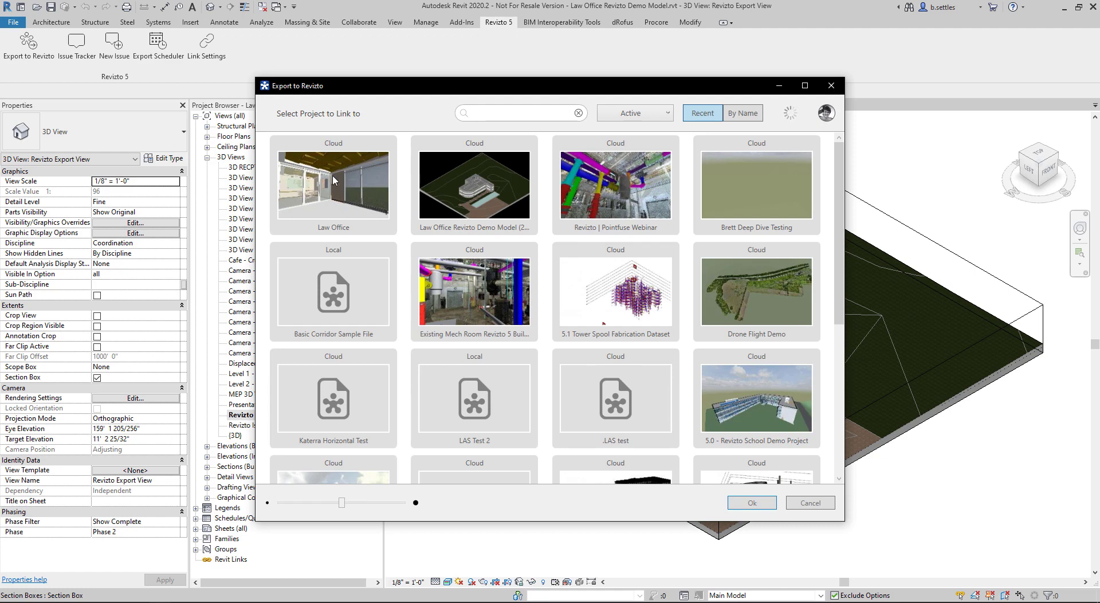
left_click(335, 181)
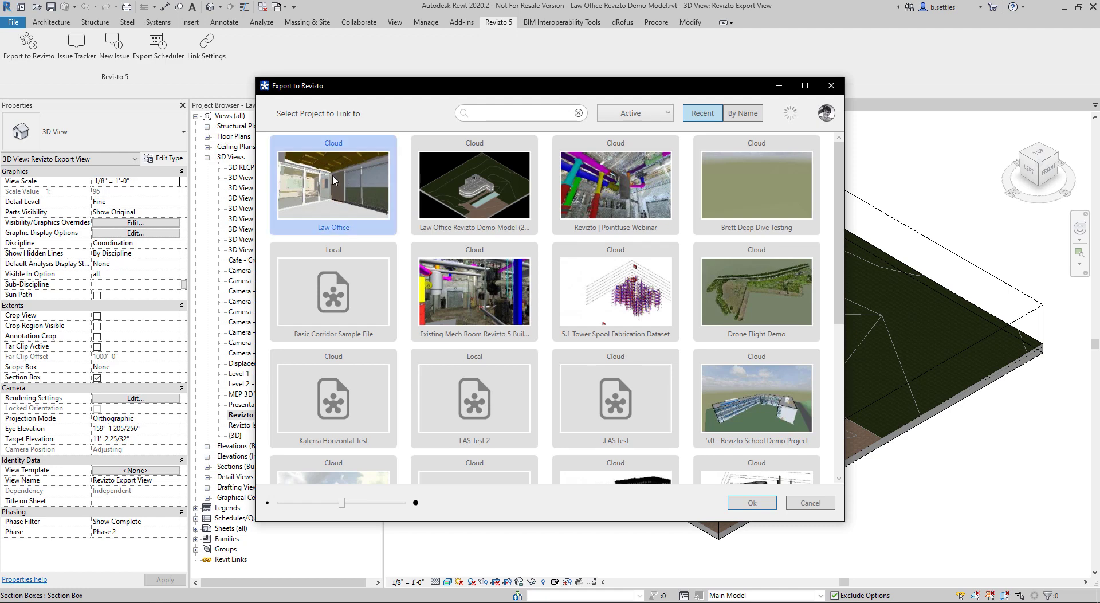
double_click(334, 181)
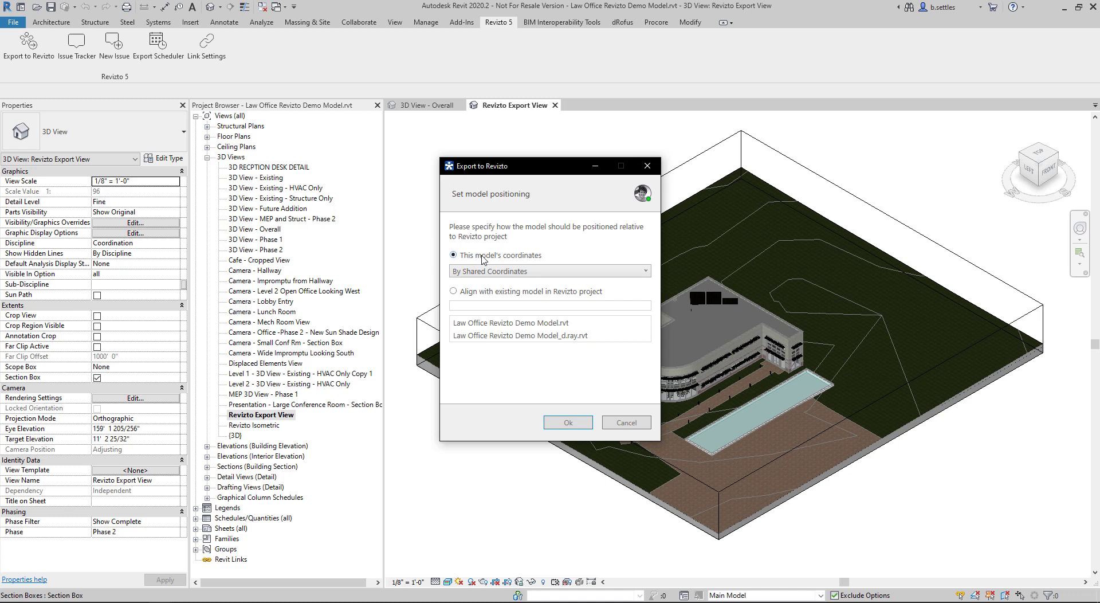
Align the model with the existing Law Office Revizto Demo Model.rvt and confirm the link settings
left_click(482, 295)
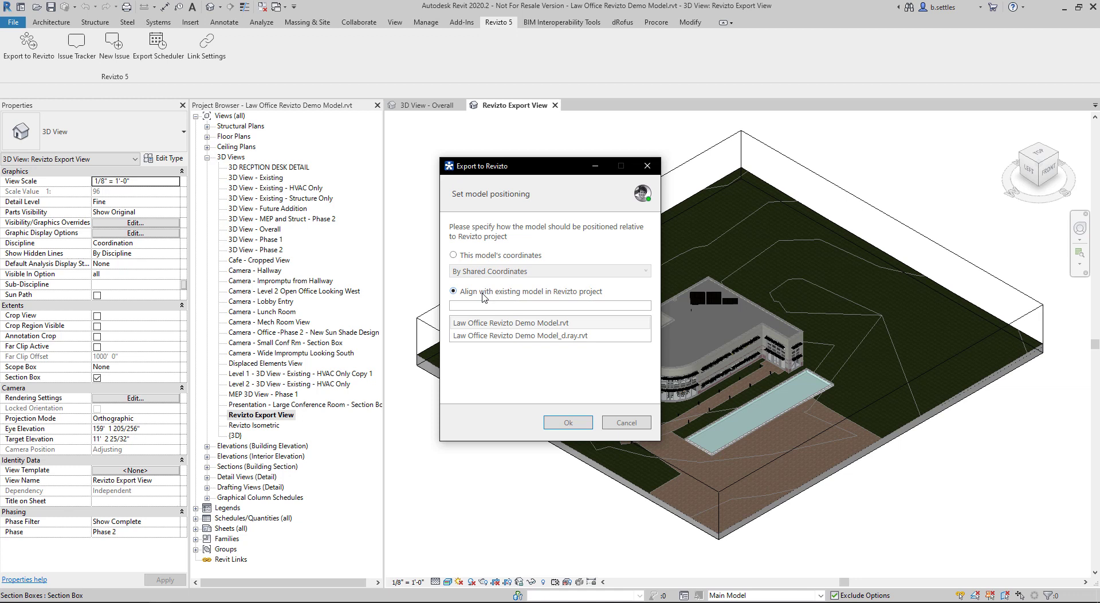
left_click(530, 325)
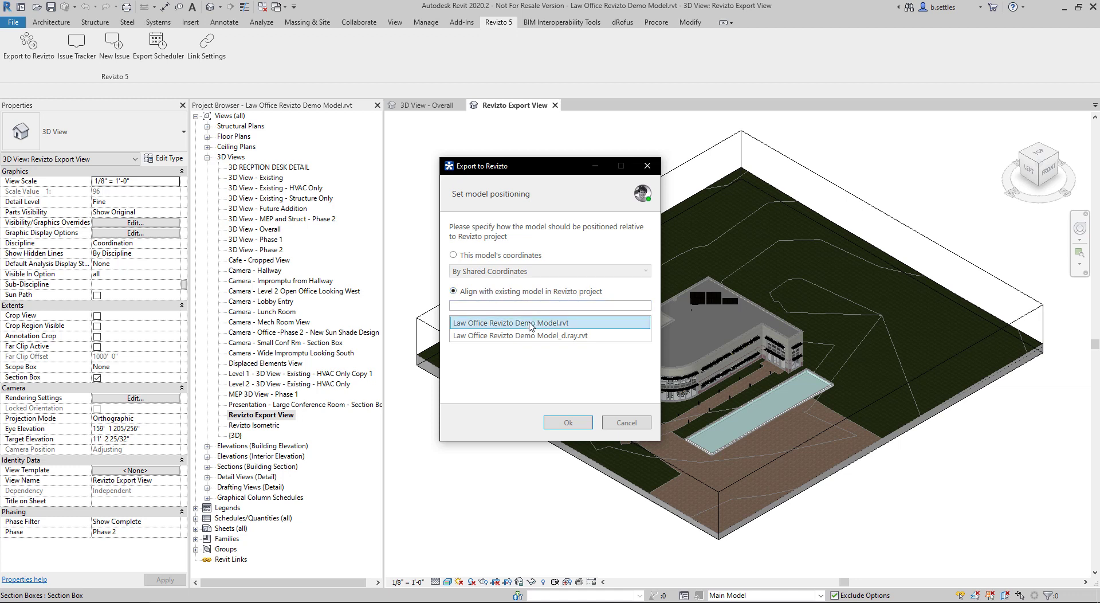
left_click(564, 426)
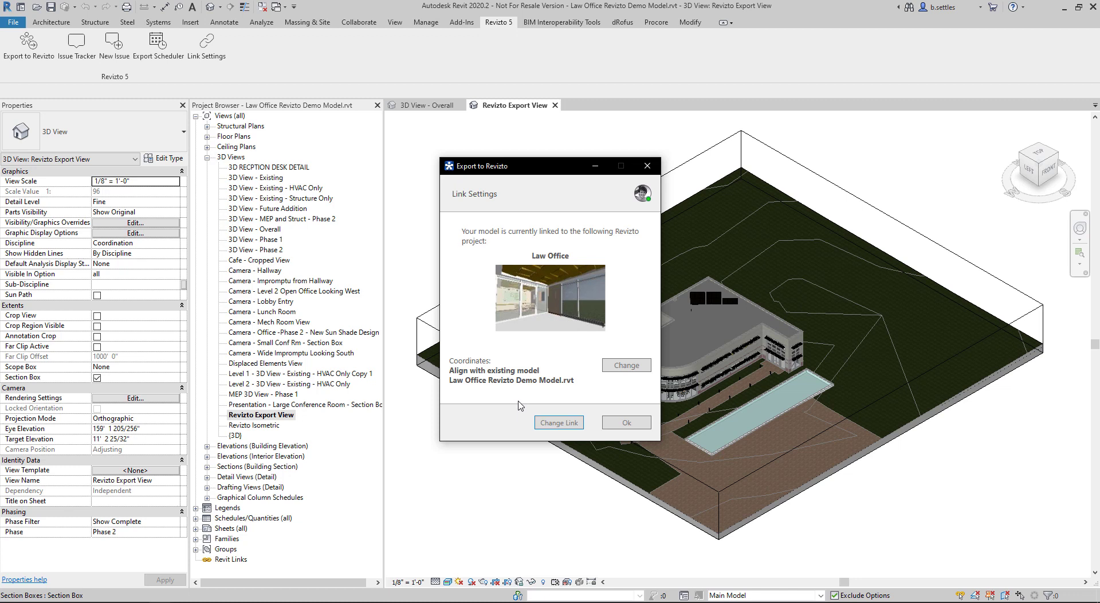
left_click(616, 425)
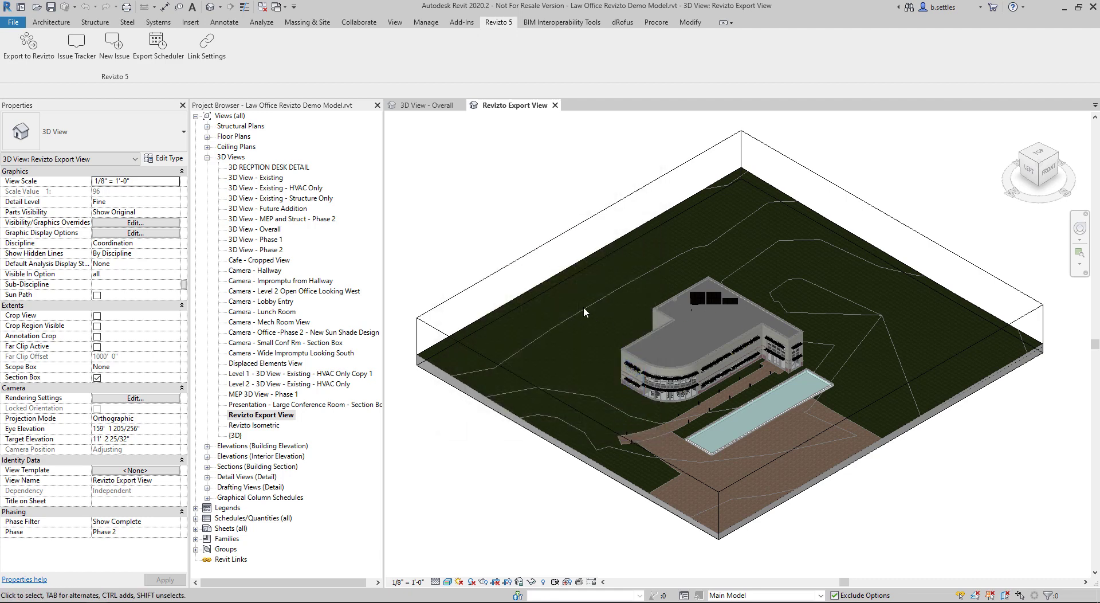
Export the Revizto Export View, updating the existing Law Office model with sheets excluded
left_click(33, 55)
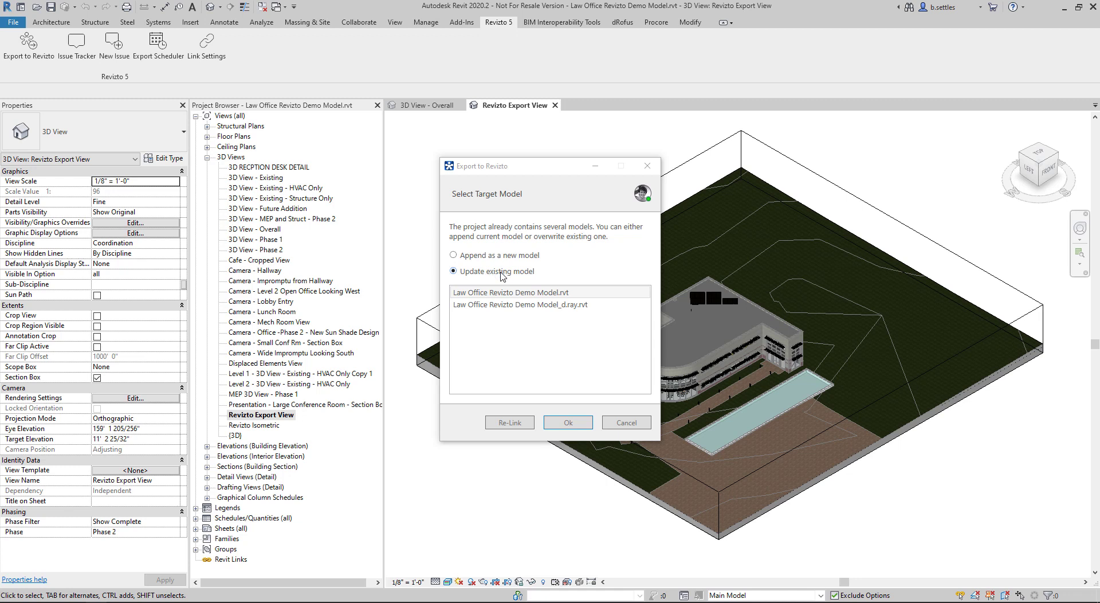
left_click(568, 430)
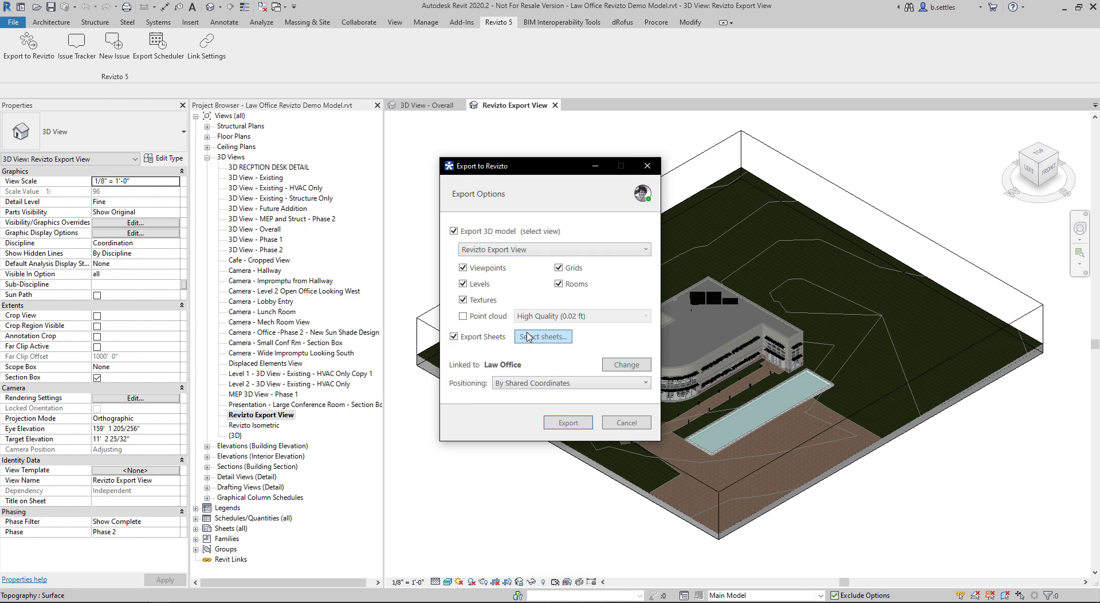
left_click(499, 339)
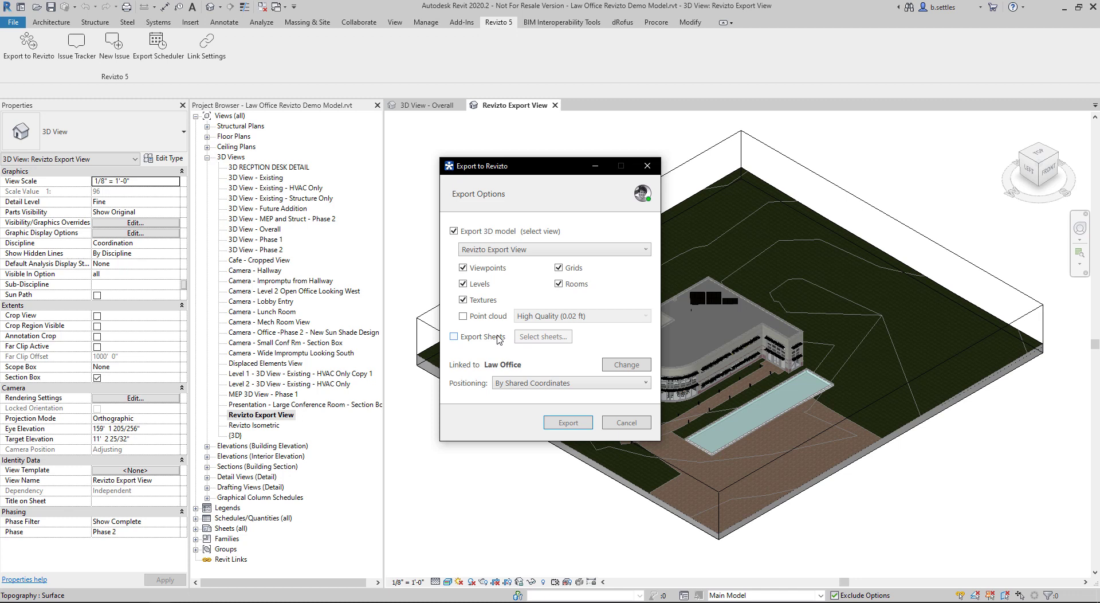
left_click(559, 427)
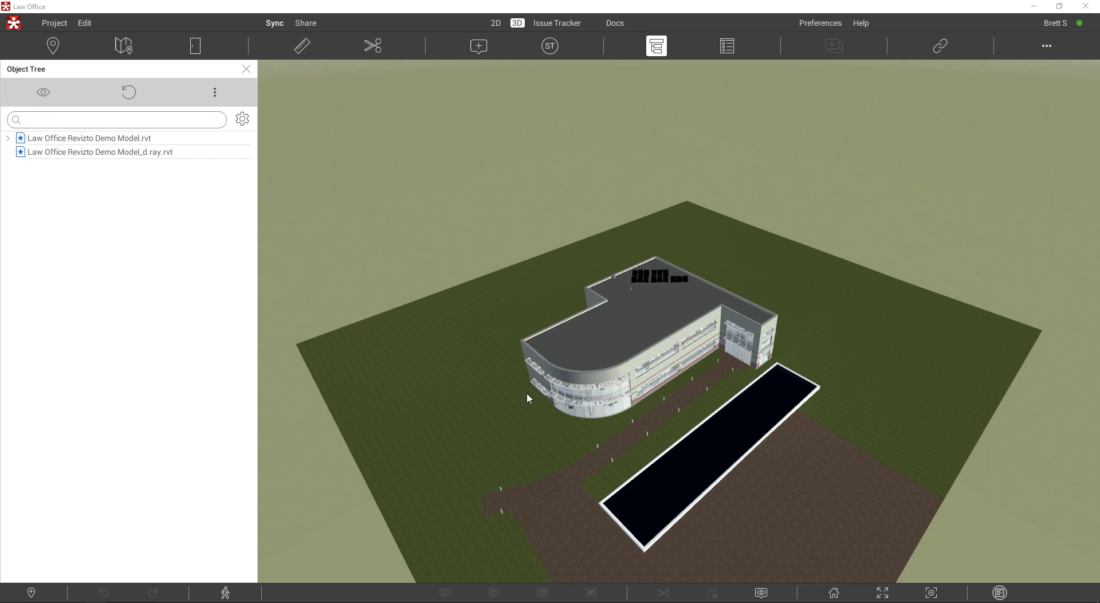
Drill down to a Level 1 Glazed System Panel, check its properties, then show the Issue Tracker
left_click(8, 139)
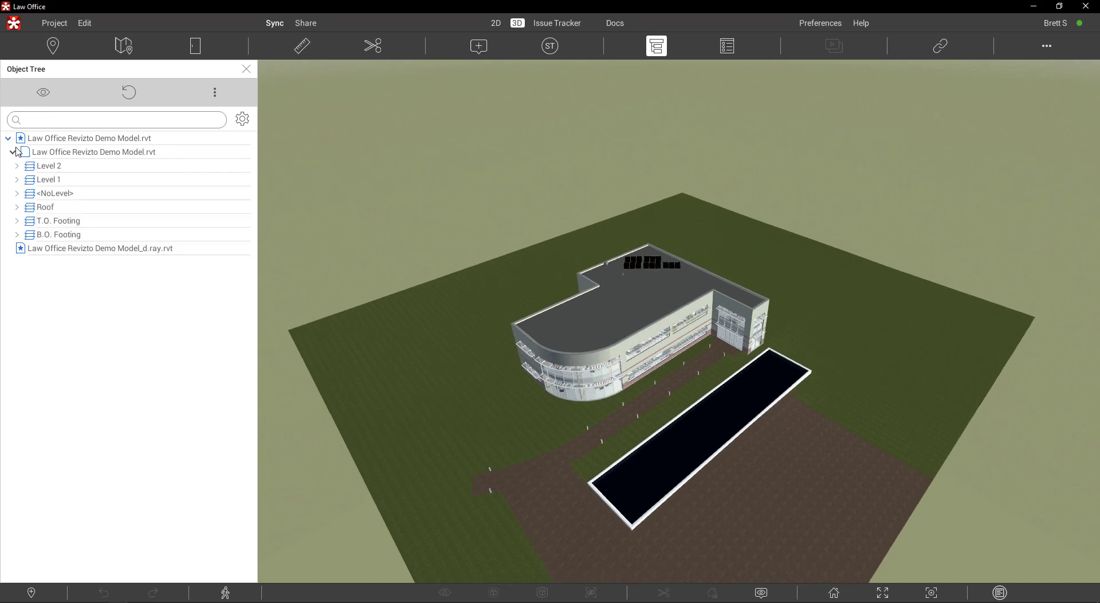
left_click(17, 180)
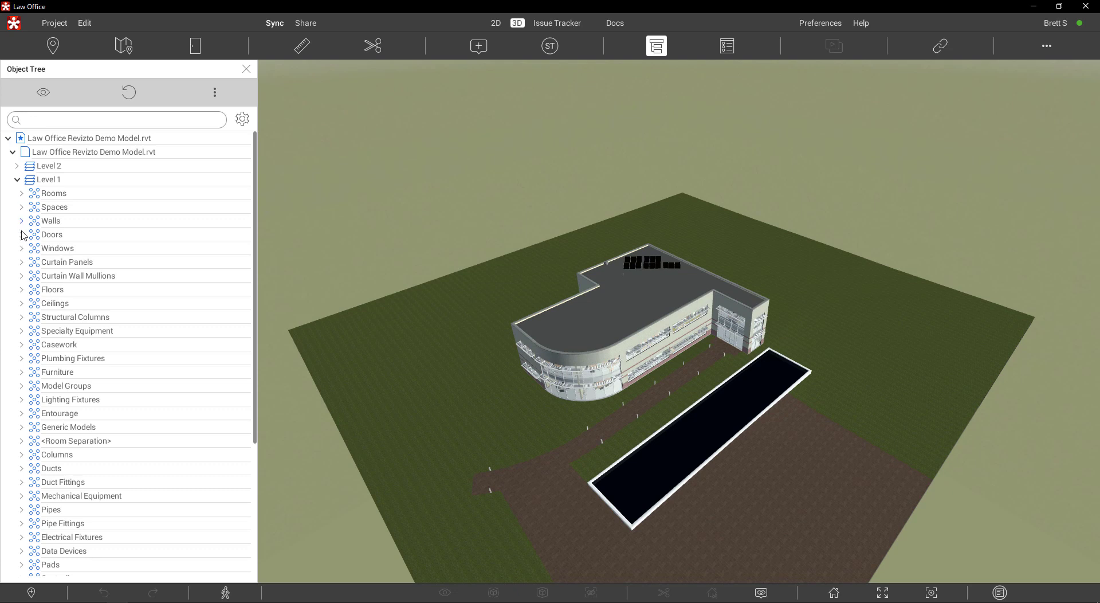
left_click(22, 261)
left_click(27, 276)
left_click(30, 289)
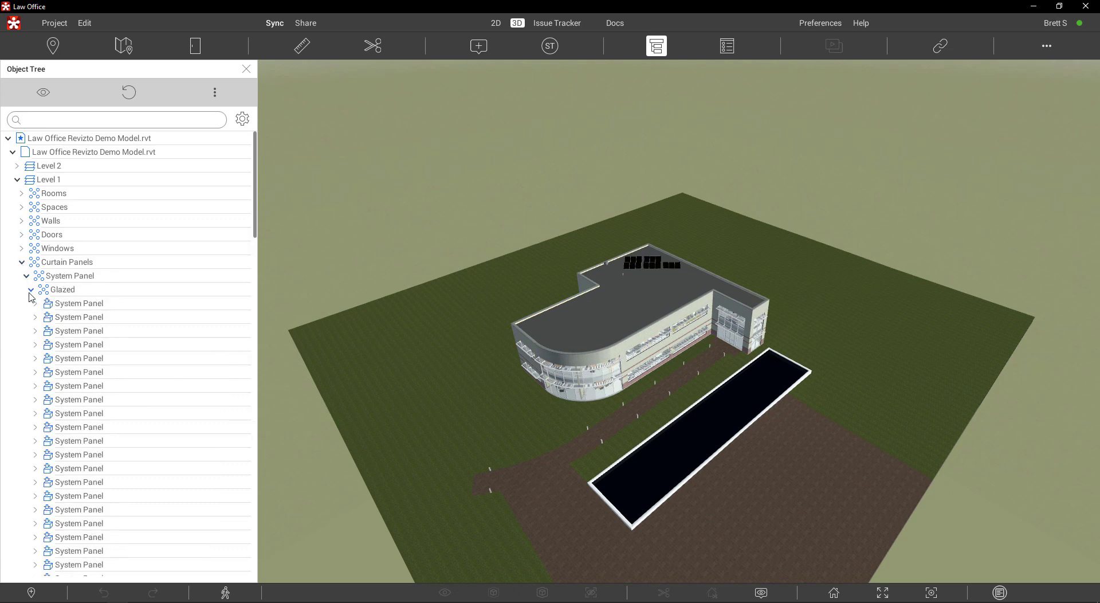
double_click(73, 309)
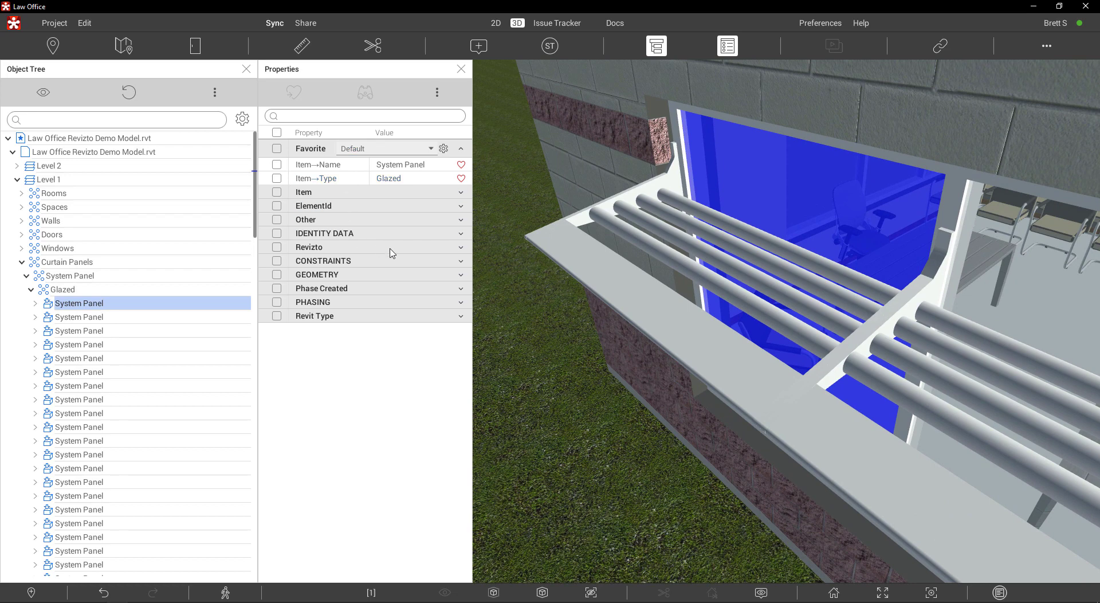
left_click(569, 25)
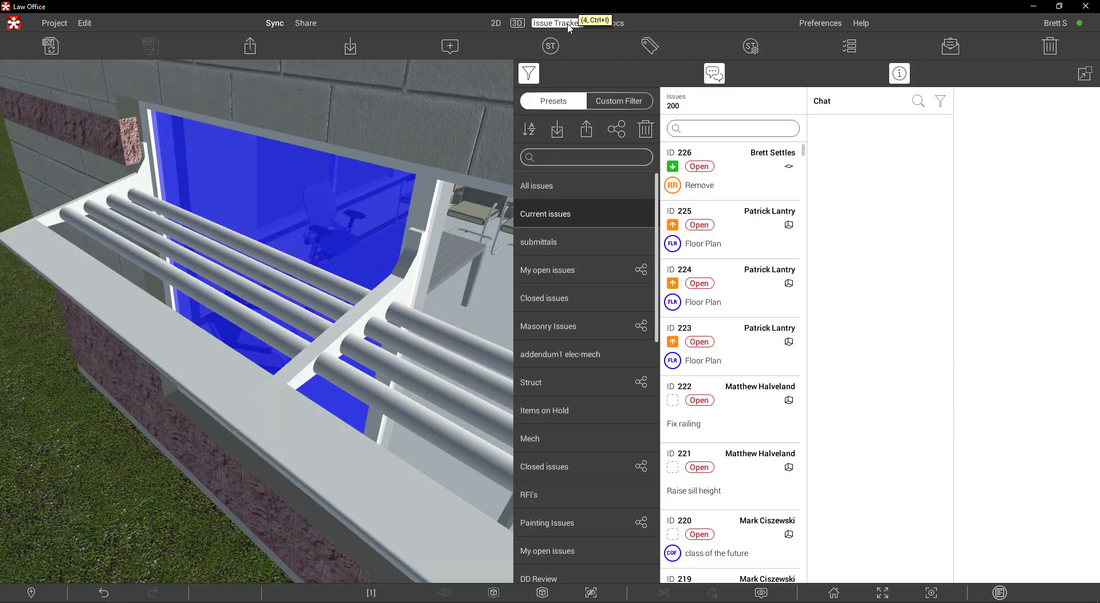
Review issues 226, 225, 224, 222, 221 and 220 for intact markups, then sync the project
left_click(763, 193)
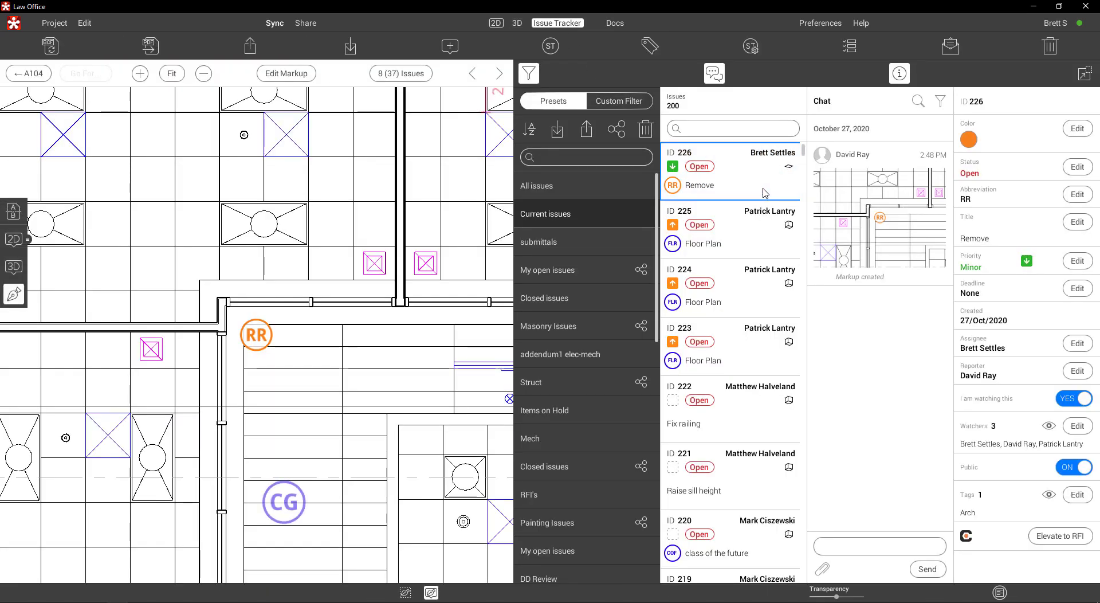
left_click(762, 248)
left_click(761, 298)
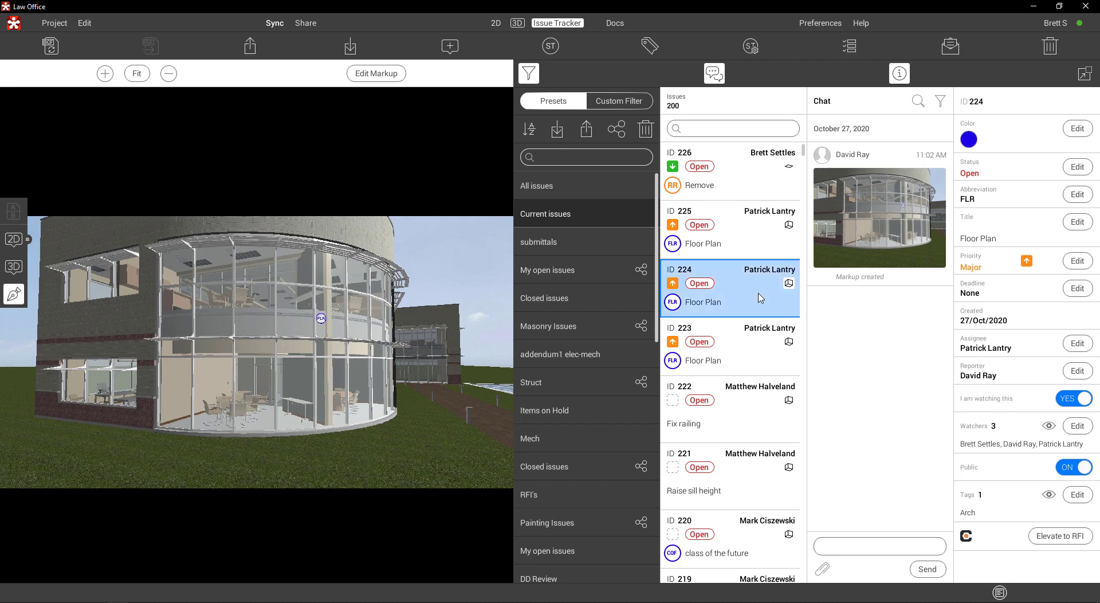
left_click(757, 429)
left_click(755, 473)
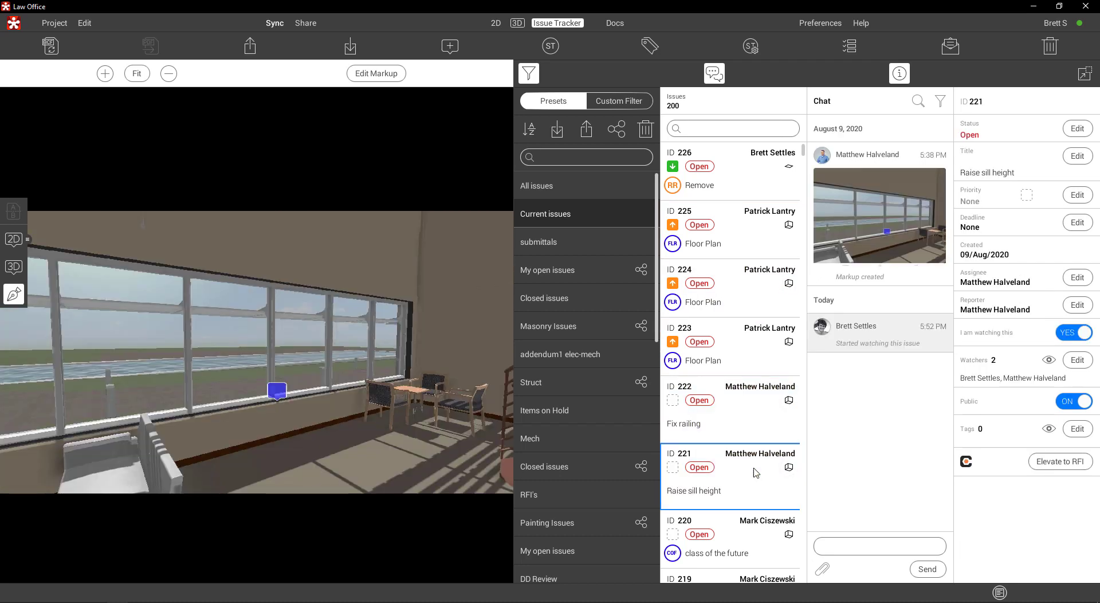
left_click(754, 527)
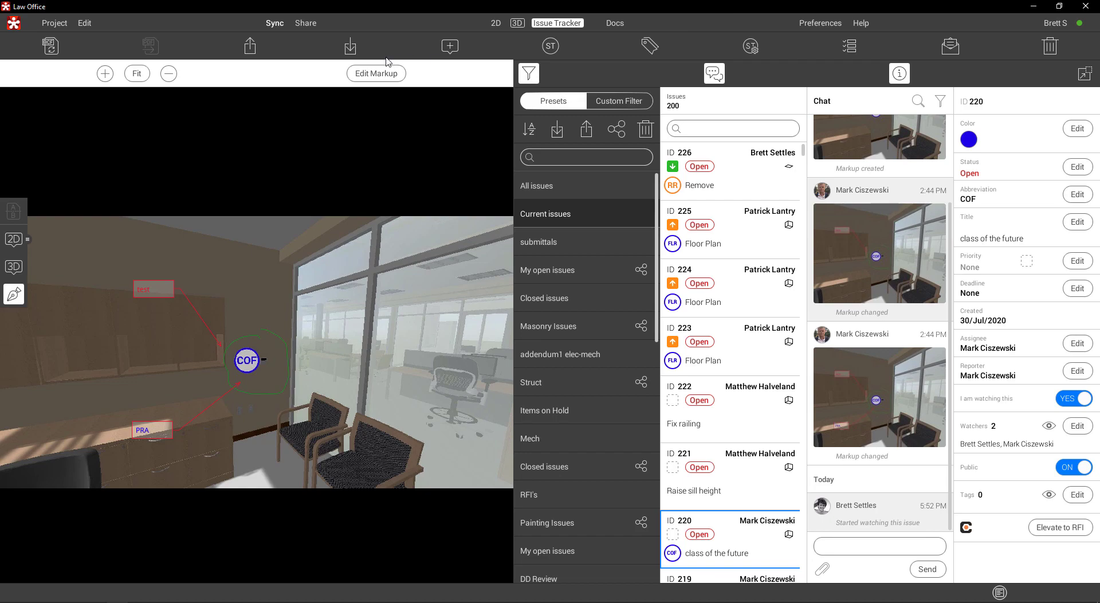
left_click(274, 23)
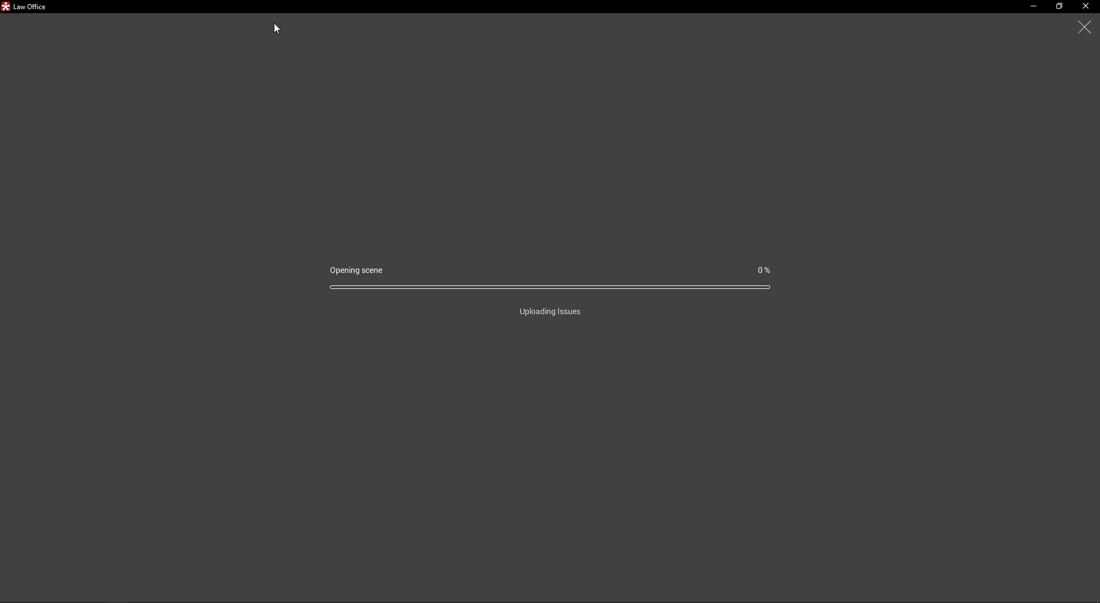